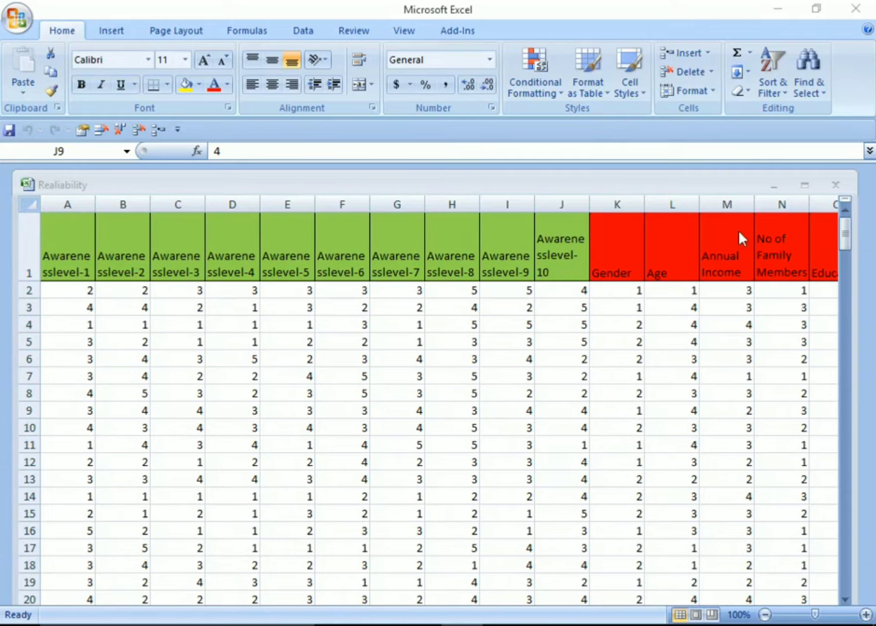
# Step: Review the demographic columns of the Realiability worksheet, from Gender through Occupation
pyautogui.click(614, 244)
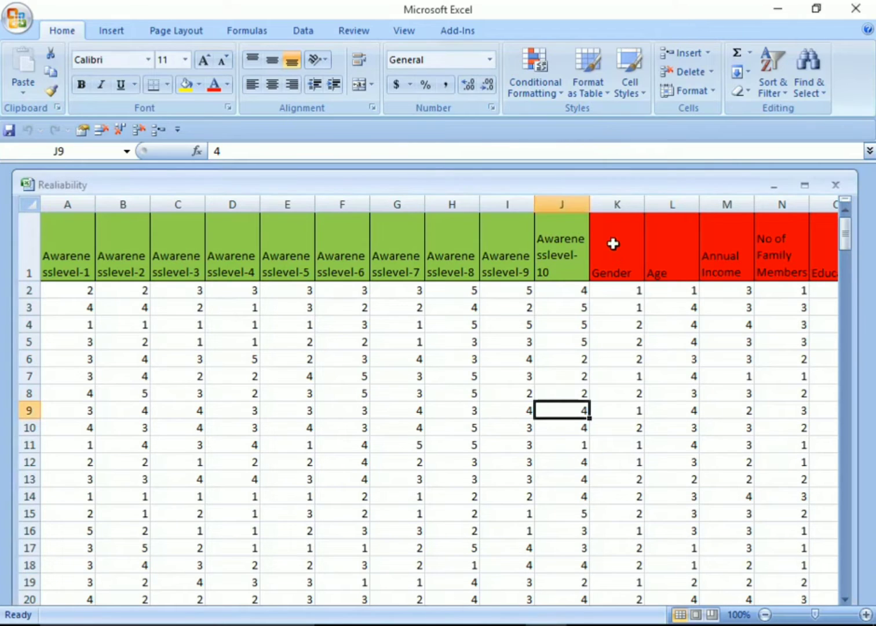
pyautogui.press('Right')
pyautogui.press('Right')
pyautogui.press('Right')
pyautogui.press('Right')
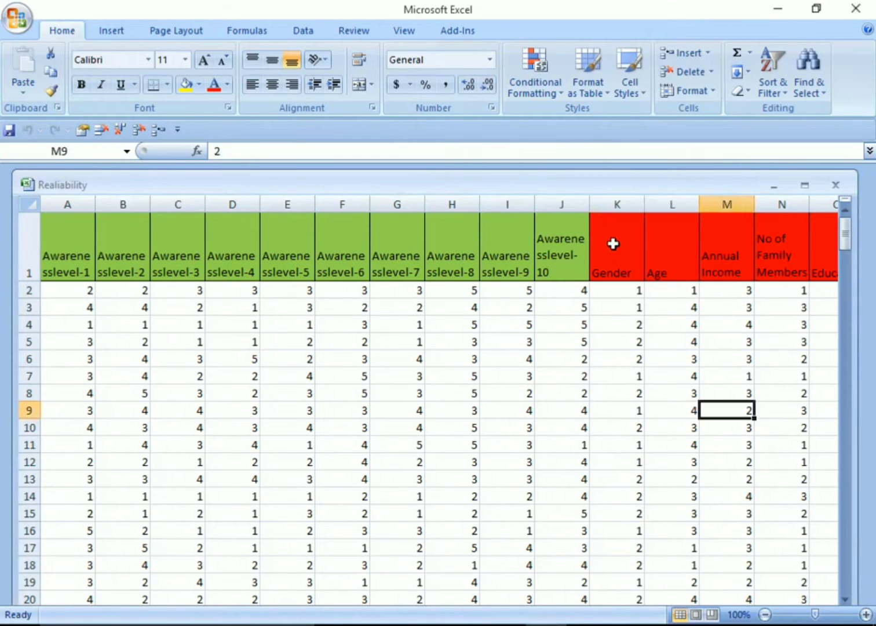
pyautogui.press('Right')
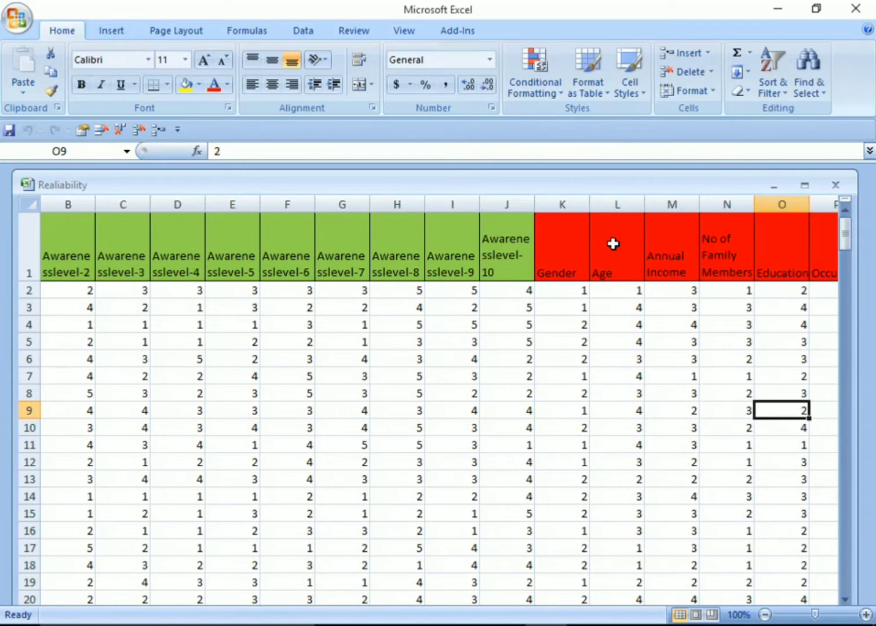
pyautogui.press('Right')
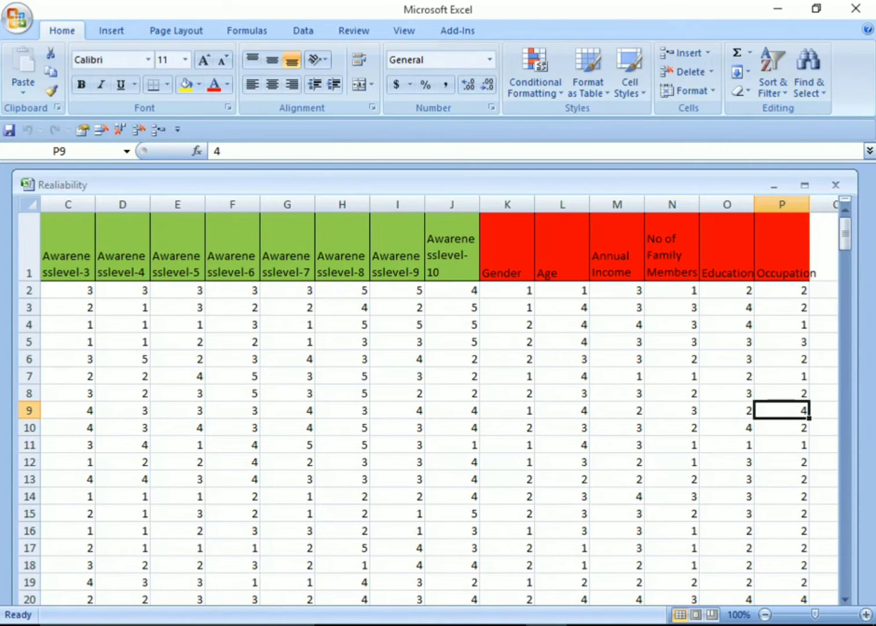
# Step: Switch to jamovi and import the Realiability data file from the Desktop
pyautogui.moveTo(504, 624)
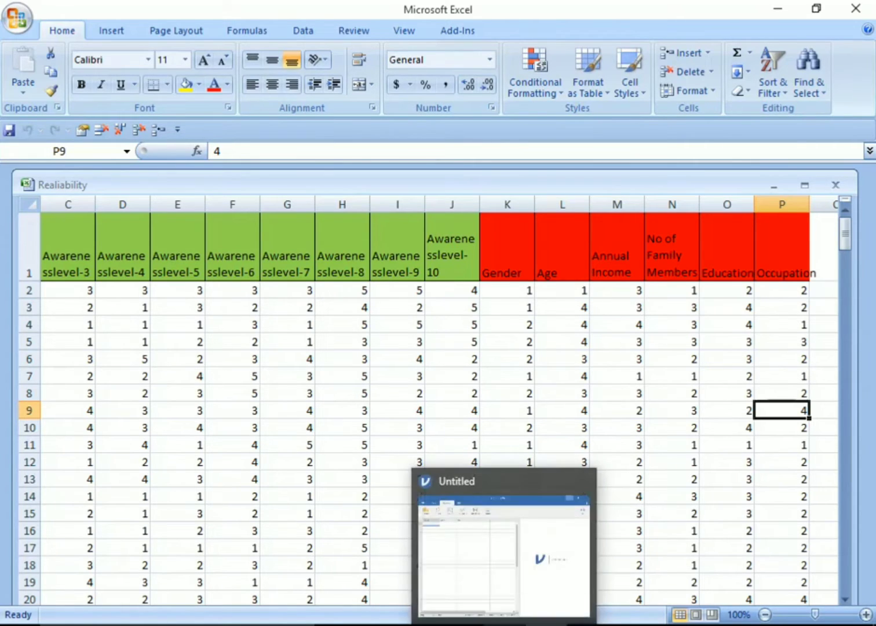
pyautogui.click(474, 601)
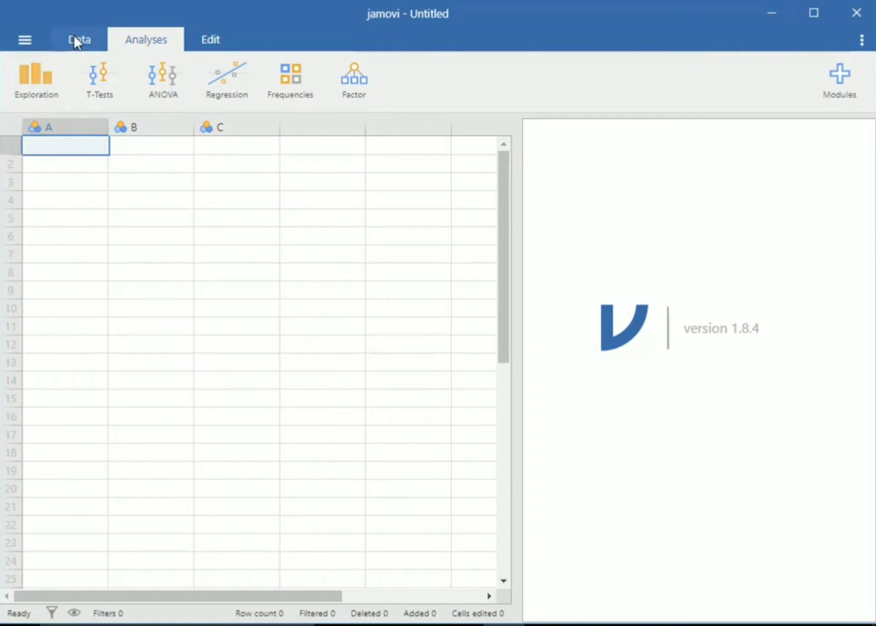
pyautogui.click(24, 42)
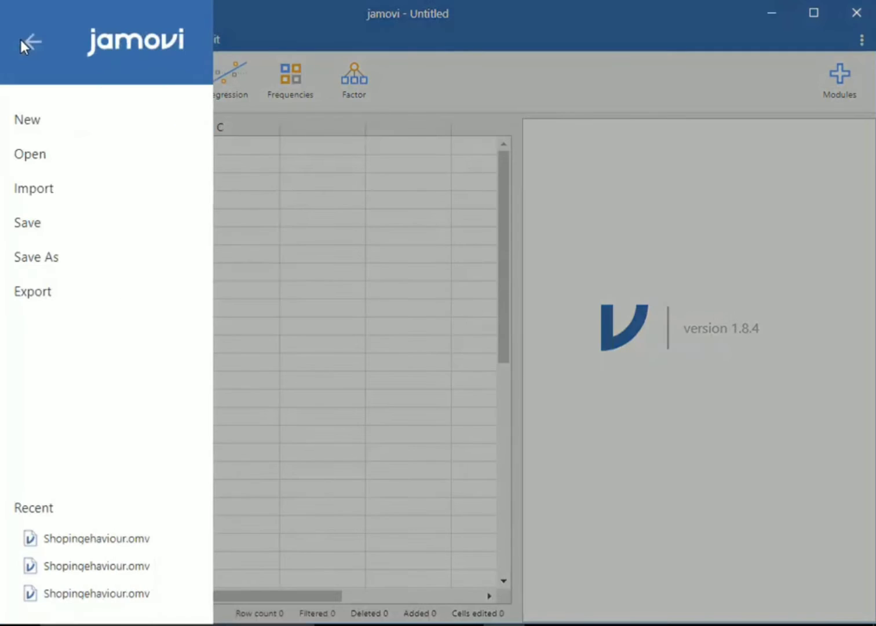
pyautogui.click(47, 201)
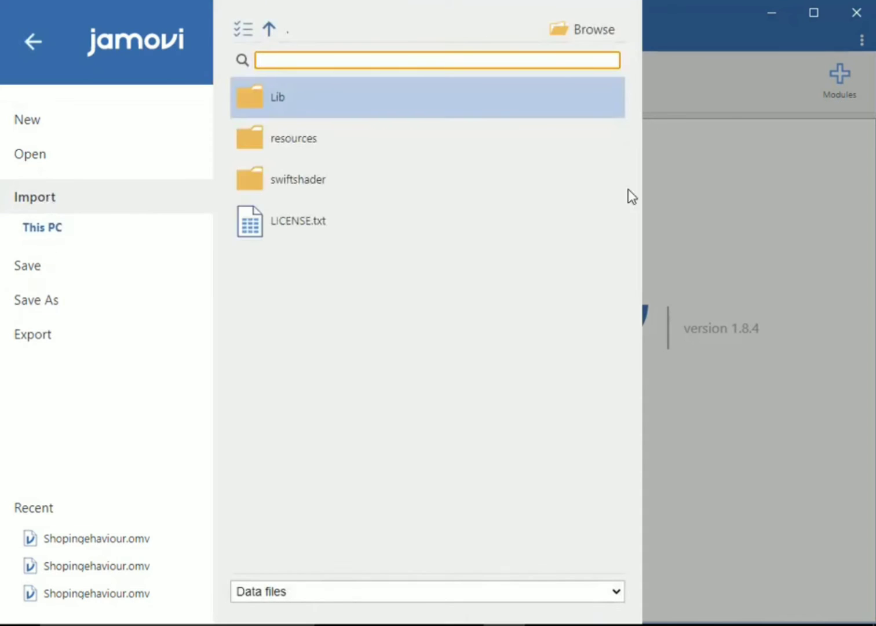
pyautogui.click(599, 33)
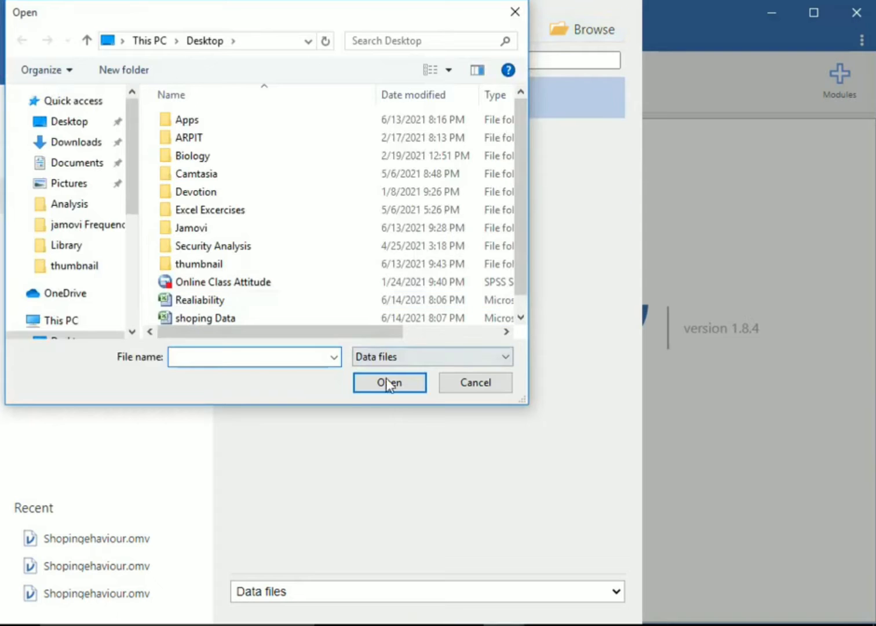
pyautogui.click(177, 298)
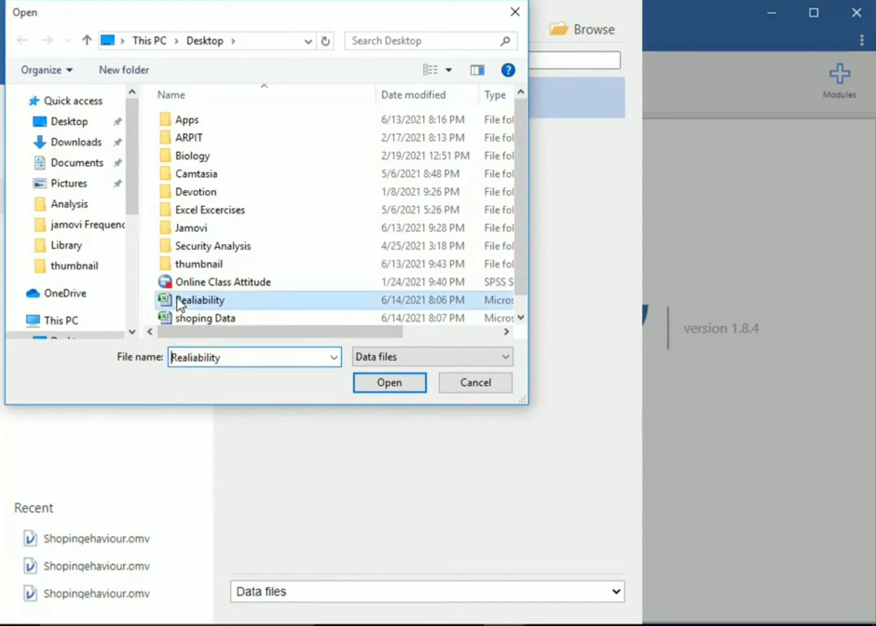
pyautogui.click(399, 388)
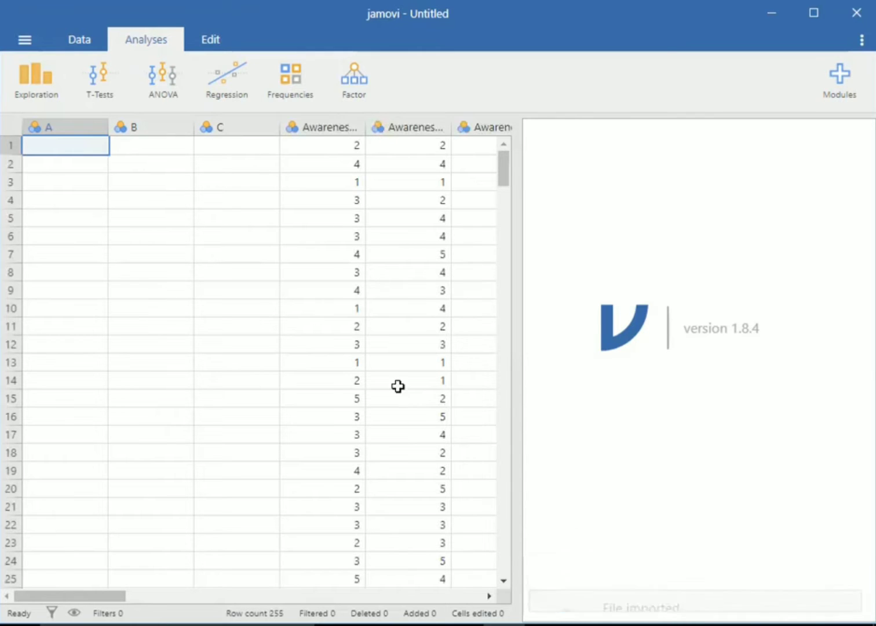
# Step: Delete the empty columns A, B and C that precede the imported variables
pyautogui.moveTo(109, 602); pyautogui.dragTo(84, 608)
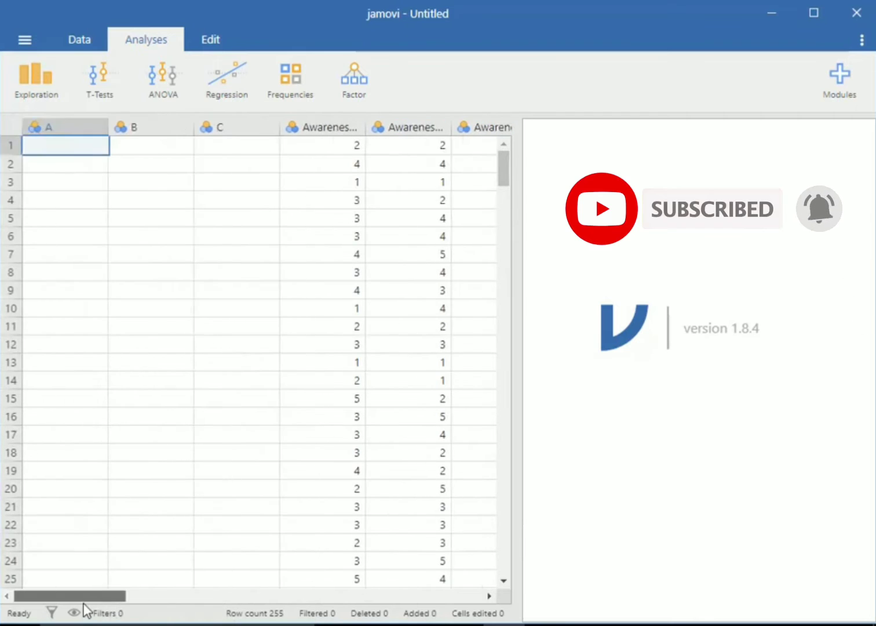
pyautogui.click(61, 129)
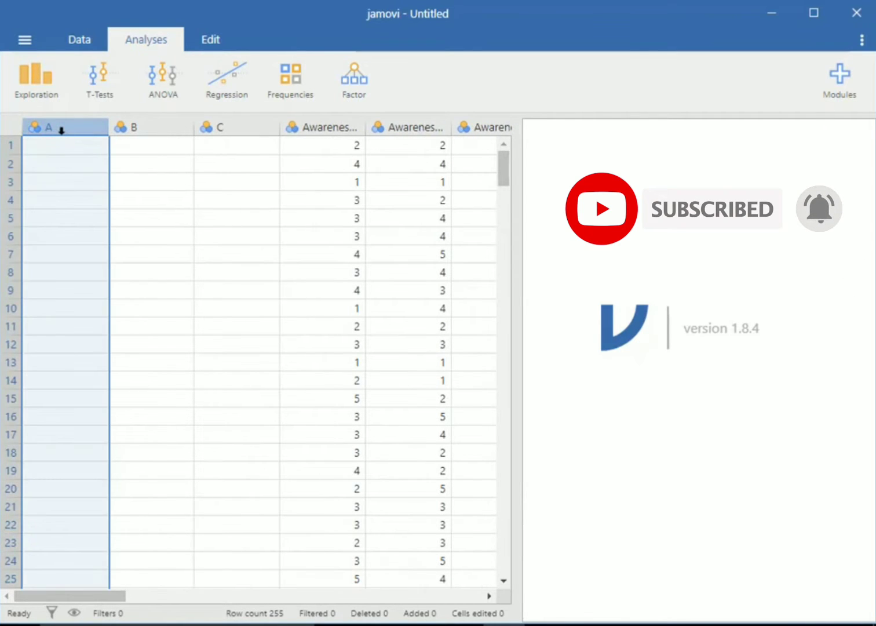
pyautogui.rightClick(61, 130)
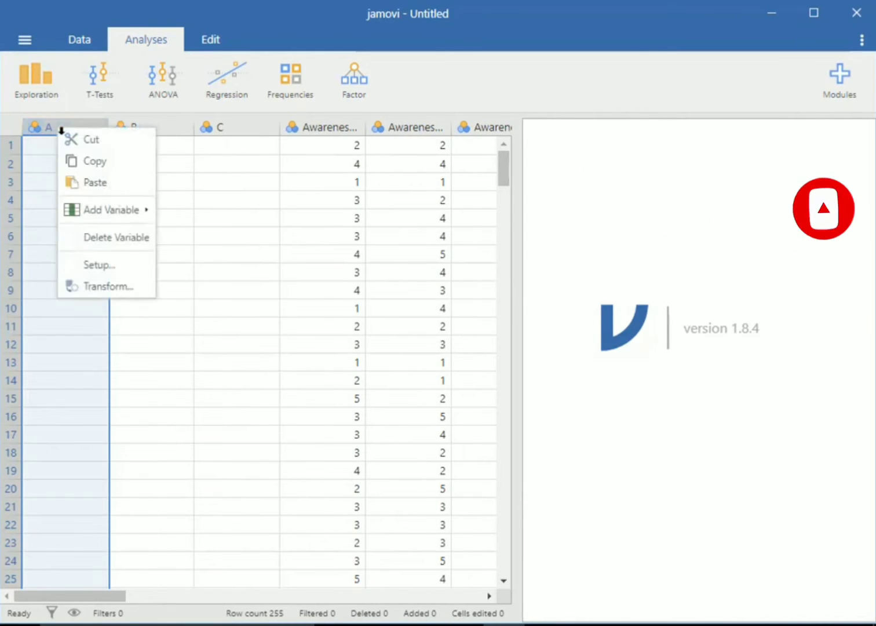
pyautogui.click(85, 239)
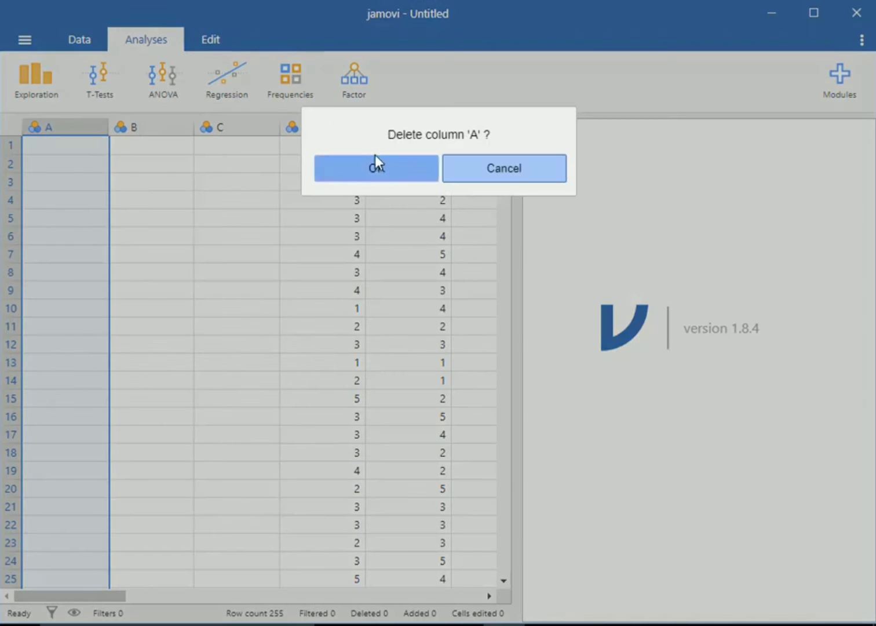
pyautogui.click(375, 165)
pyautogui.rightClick(72, 126)
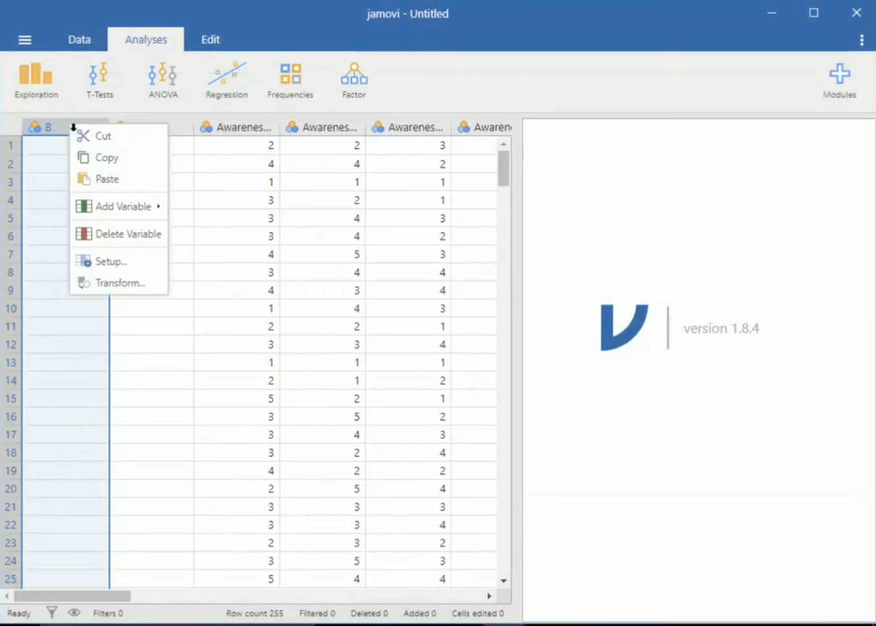
pyautogui.click(95, 237)
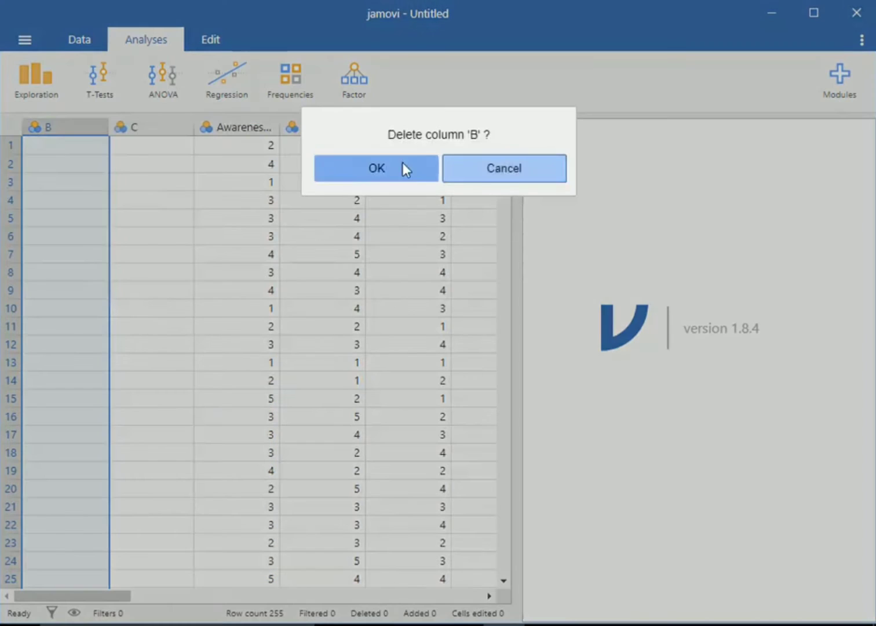
pyautogui.click(374, 171)
pyautogui.rightClick(63, 129)
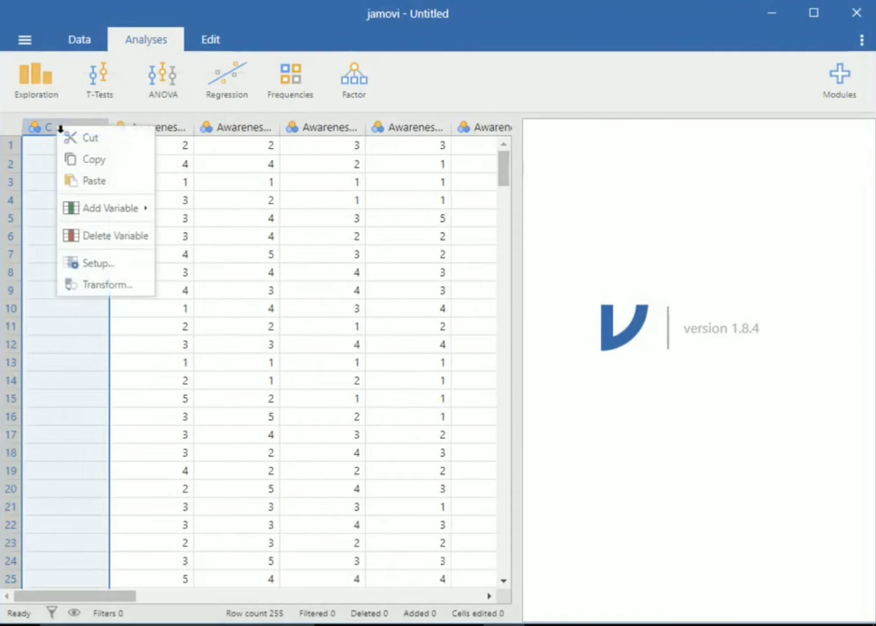
pyautogui.click(88, 238)
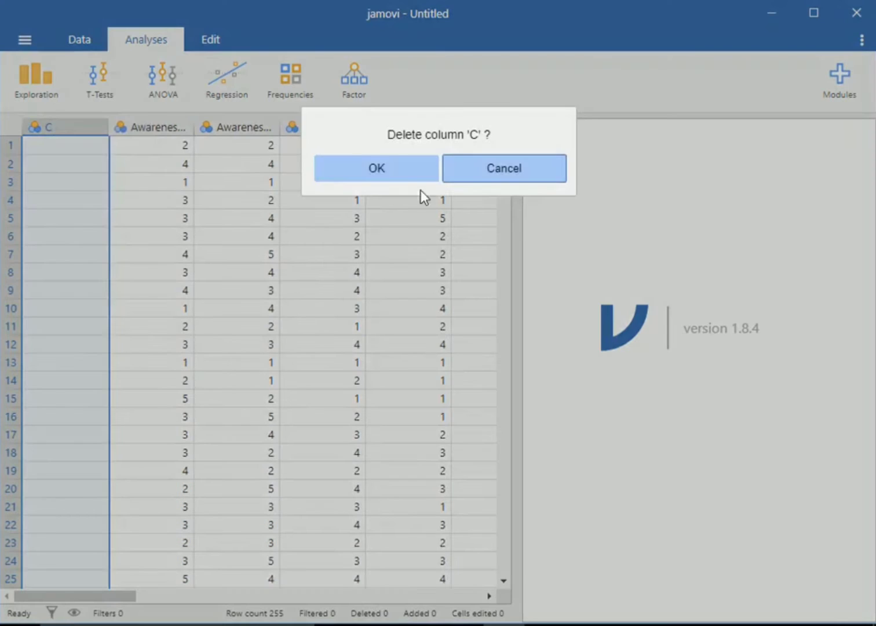
pyautogui.click(374, 168)
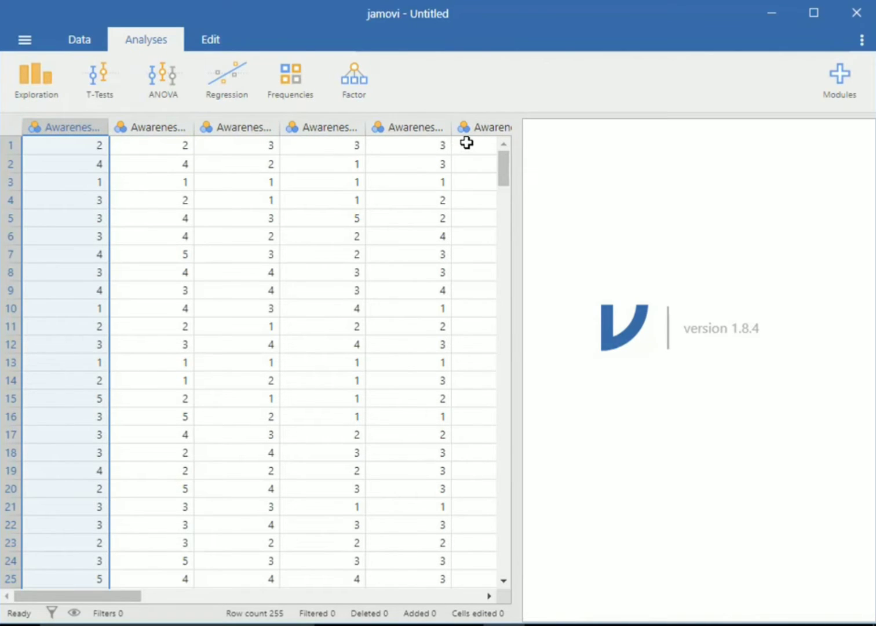
# Step: Set the measure type of Awarenesslevel-1 and Awarenesslevel-2 to Ordinal in the variable setup
pyautogui.click(82, 45)
pyautogui.click(163, 68)
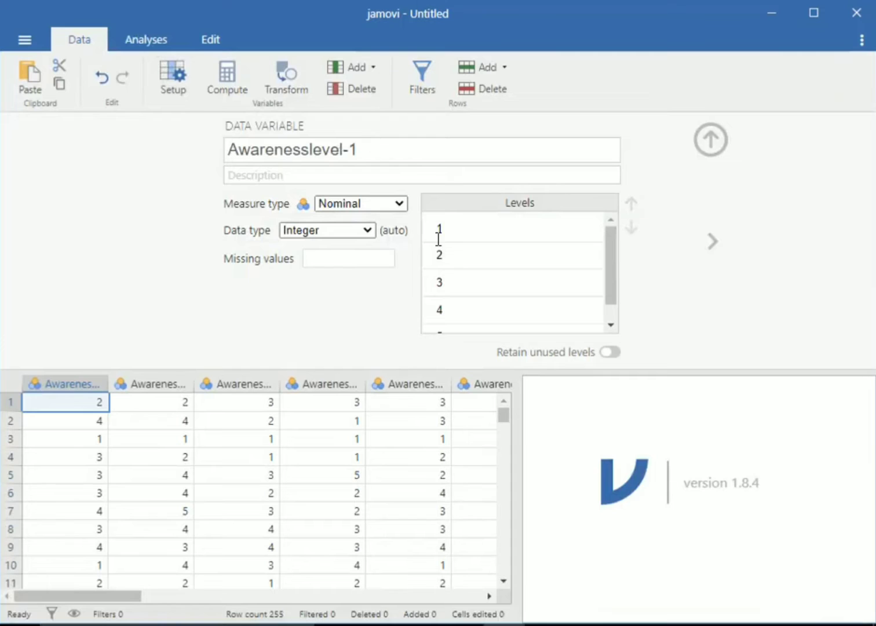
pyautogui.click(401, 203)
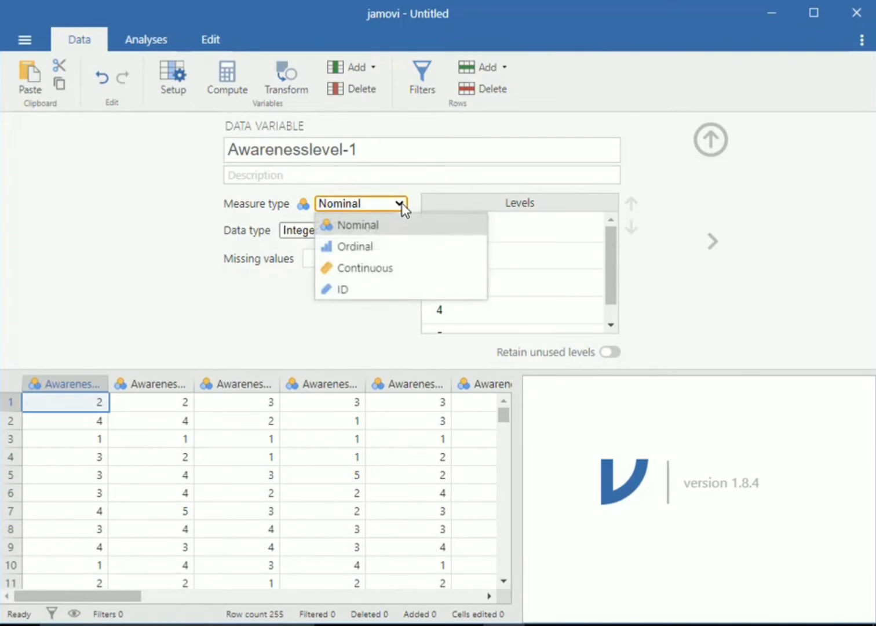
pyautogui.click(388, 252)
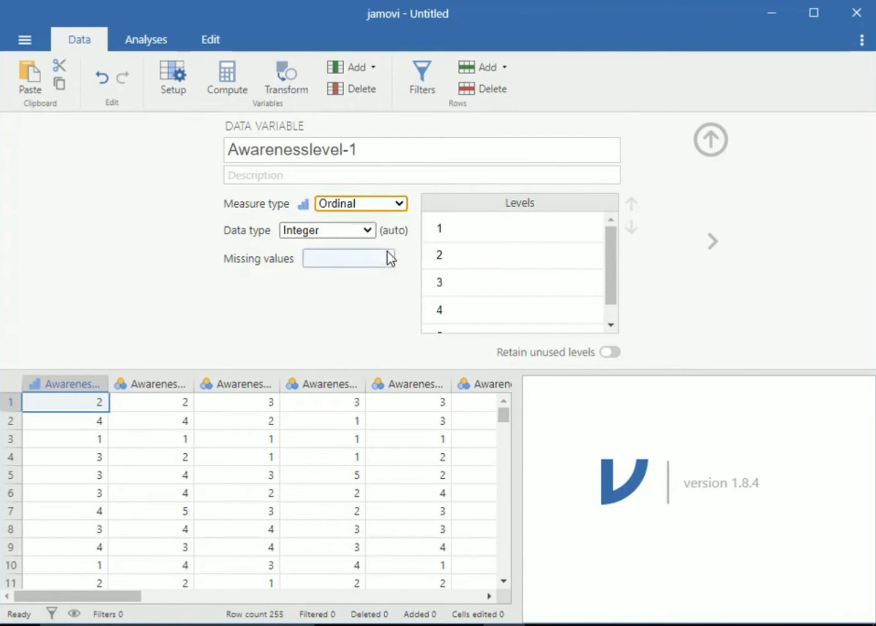
pyautogui.click(710, 242)
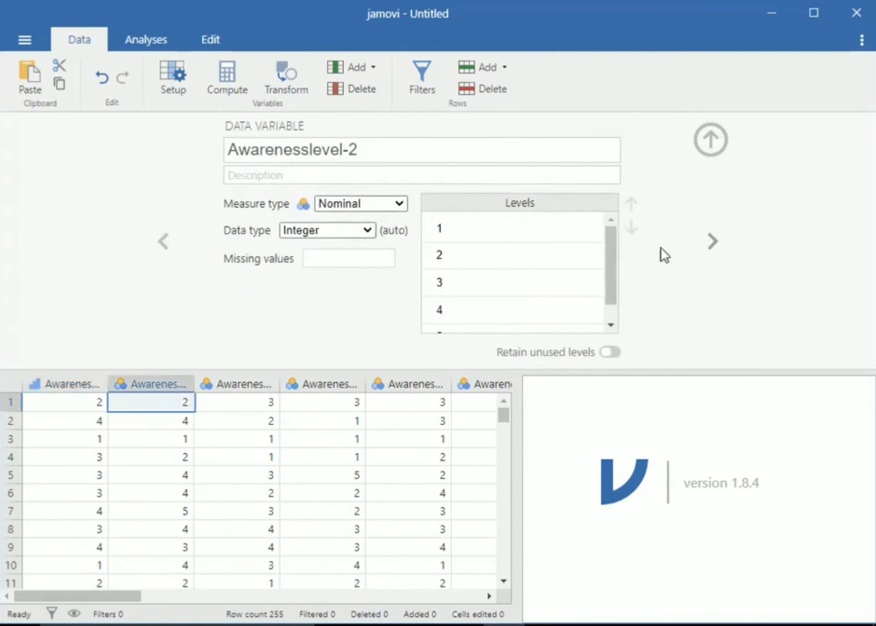
pyautogui.click(397, 203)
pyautogui.click(374, 248)
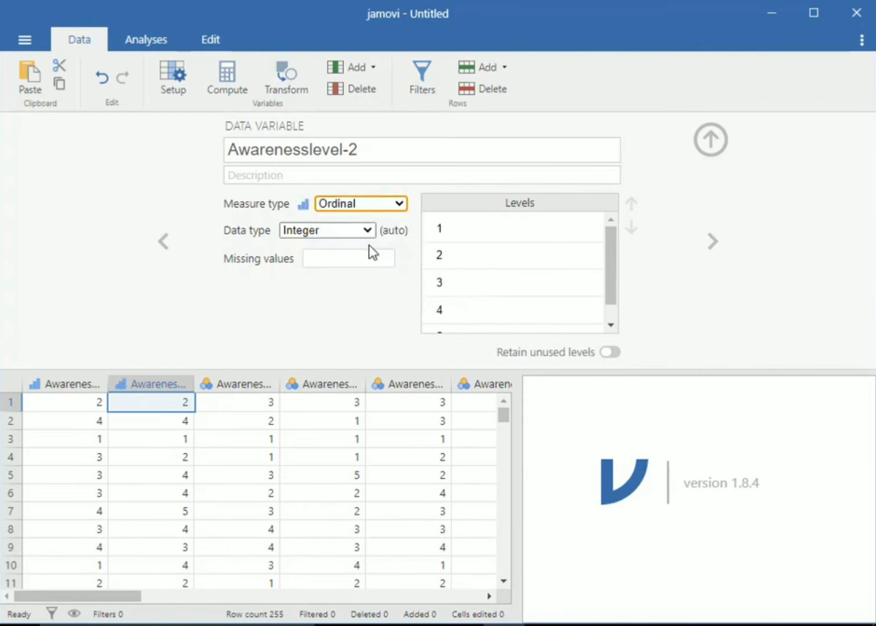
# Step: Set the measure type of Awarenesslevel-3 and Awarenesslevel-4 to Ordinal
pyautogui.click(717, 246)
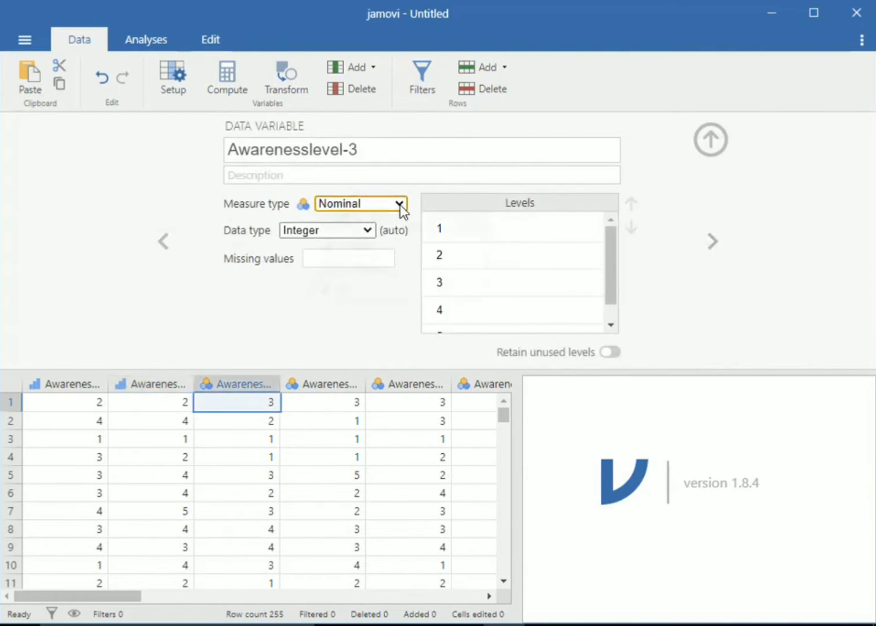
pyautogui.click(399, 206)
pyautogui.click(374, 246)
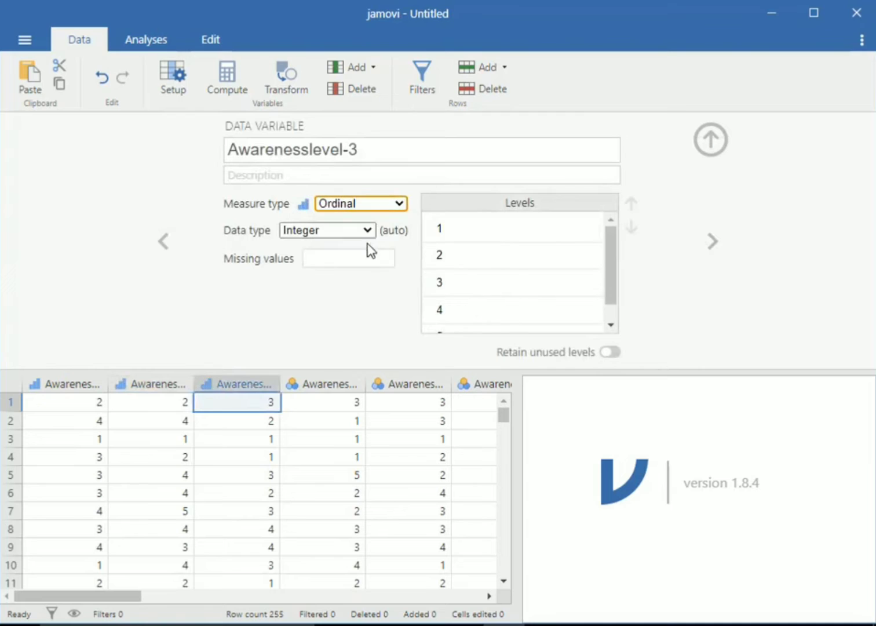
pyautogui.click(717, 248)
pyautogui.click(399, 209)
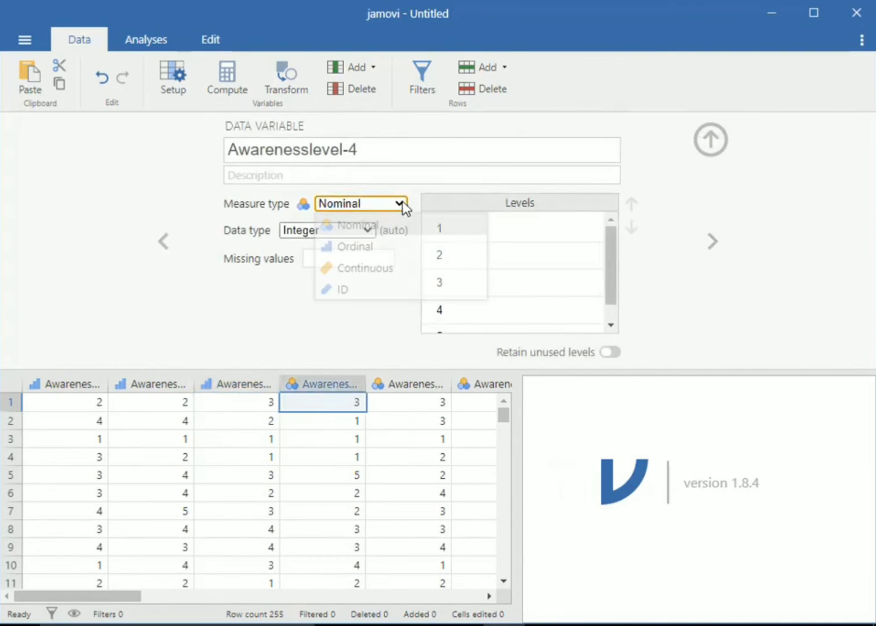
pyautogui.click(374, 247)
# Step: Set the measure type of Awarenesslevel-5 and Awarenesslevel-6 to Ordinal
pyautogui.click(715, 242)
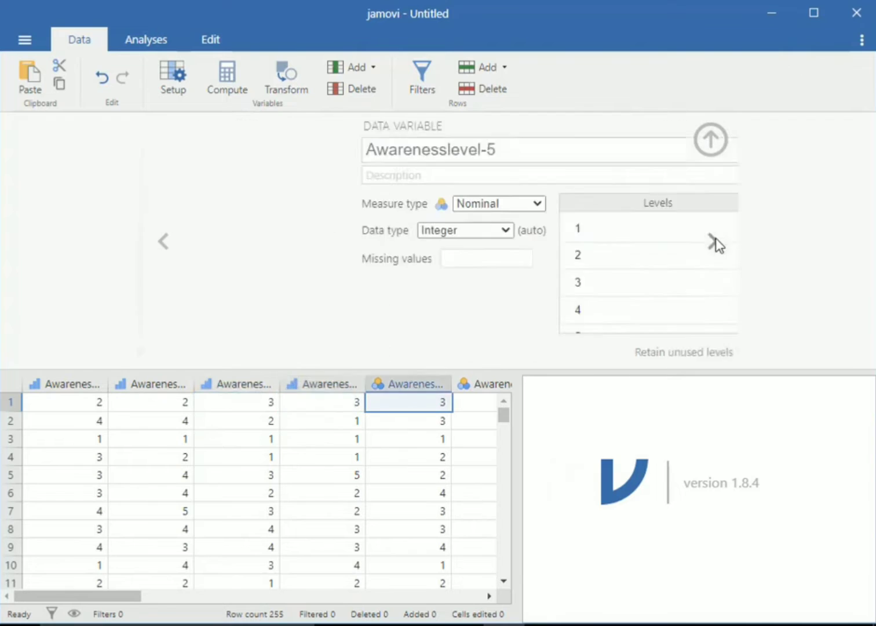
pyautogui.click(399, 202)
pyautogui.click(372, 246)
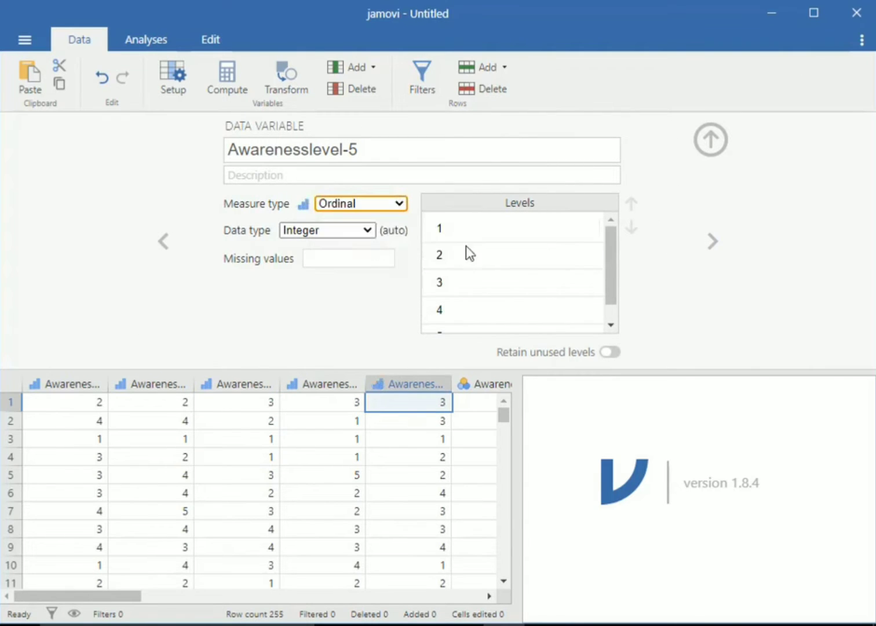
pyautogui.click(709, 244)
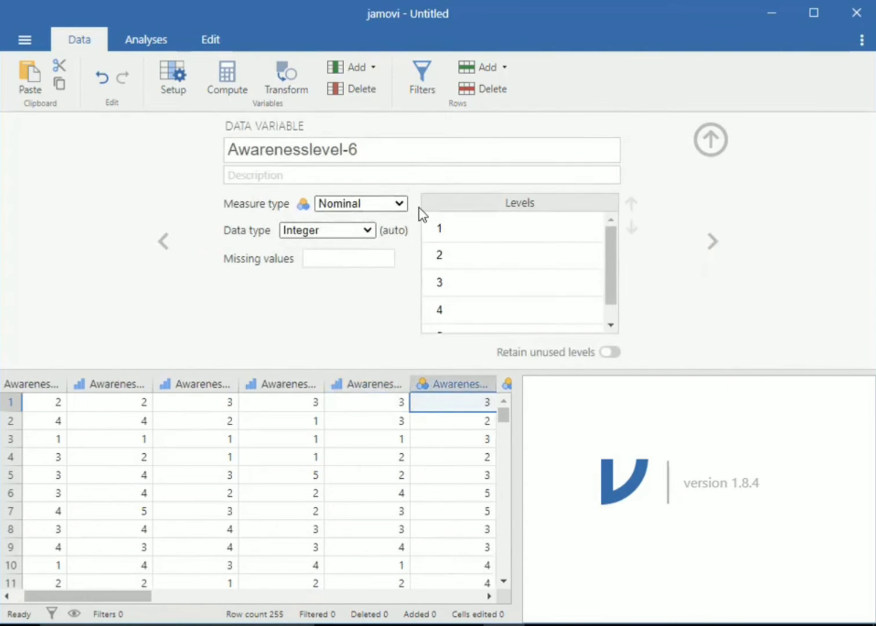
pyautogui.click(404, 206)
pyautogui.click(376, 249)
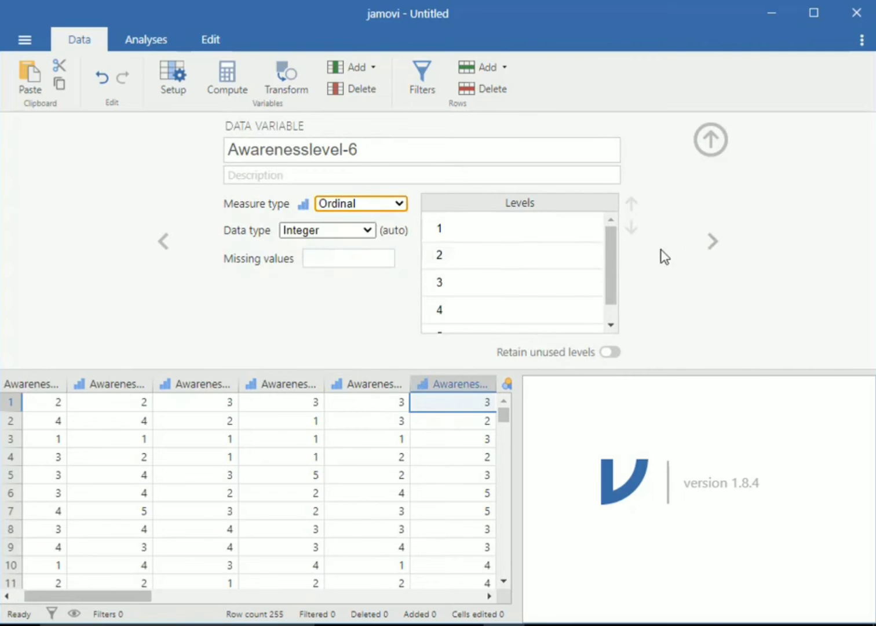
# Step: Set the measure type of Awarenesslevel-7 and Awarenesslevel-8 to Ordinal
pyautogui.click(715, 246)
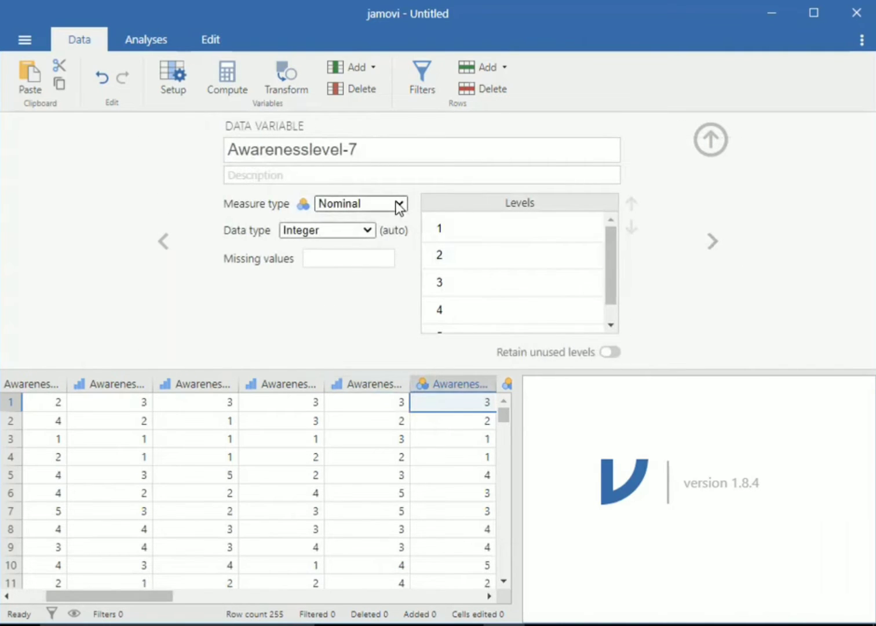
pyautogui.click(399, 203)
pyautogui.click(364, 247)
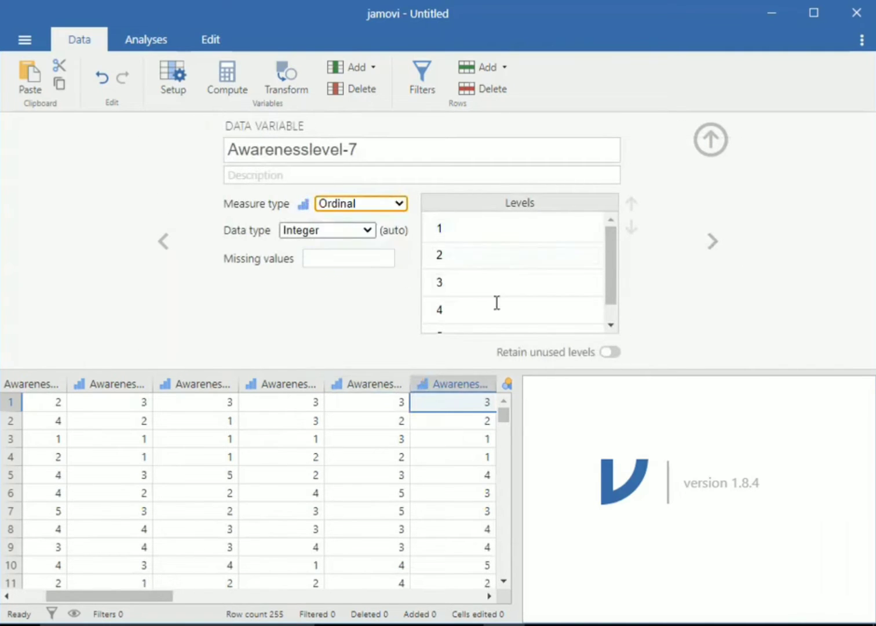
pyautogui.click(716, 241)
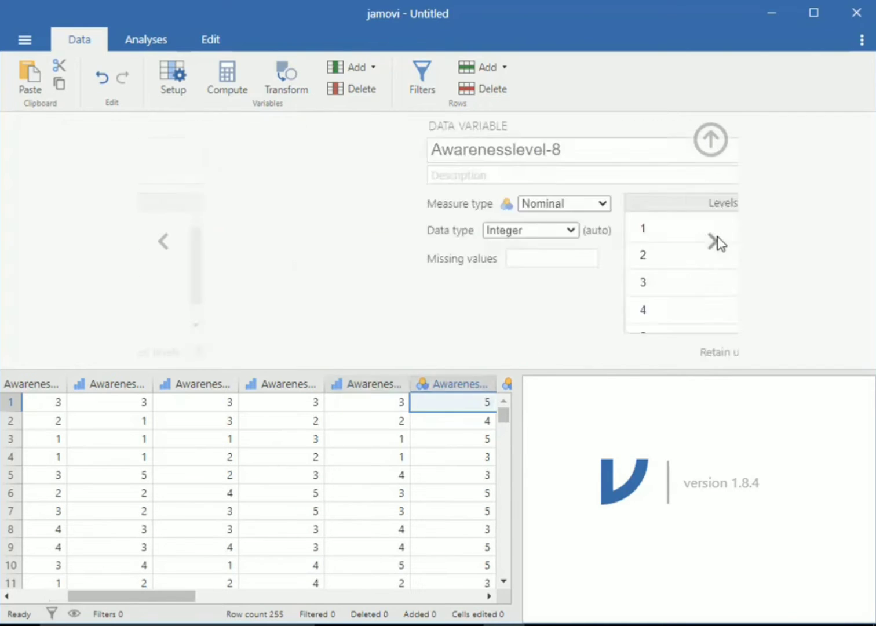
pyautogui.click(400, 207)
pyautogui.click(379, 248)
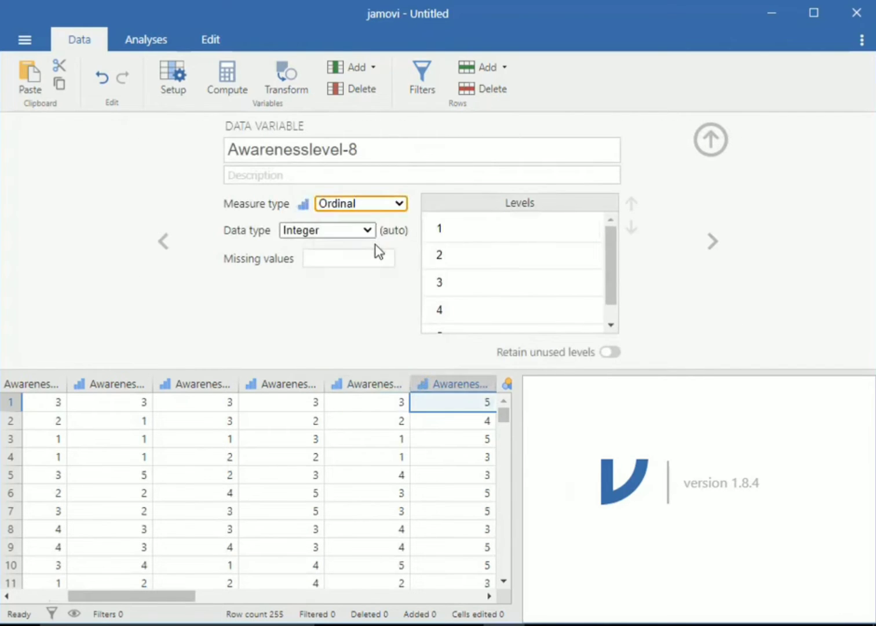
# Step: Set the measure type of Awarenesslevel-9 and Awarenesslevel-10 to Ordinal
pyautogui.click(714, 244)
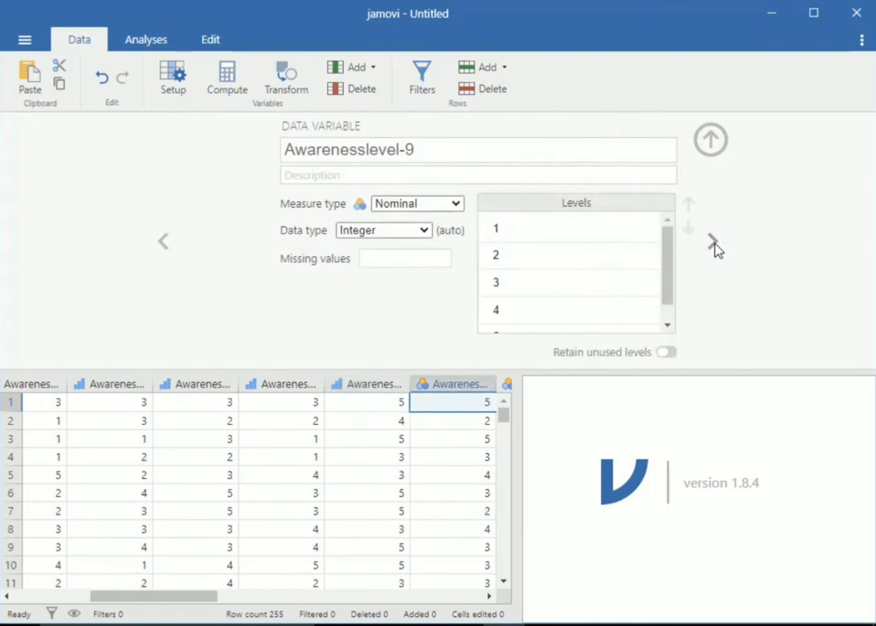
pyautogui.click(400, 204)
pyautogui.click(365, 248)
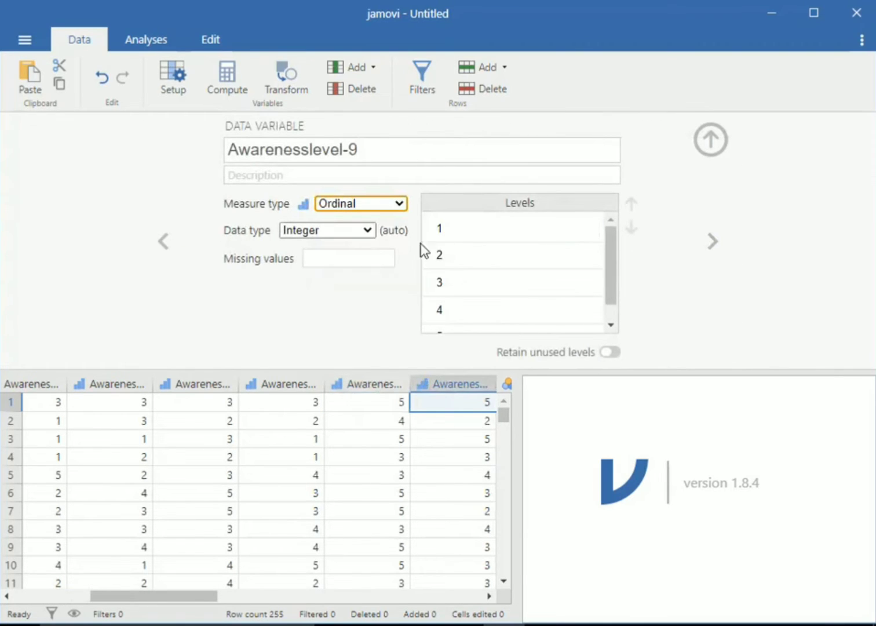
pyautogui.click(713, 247)
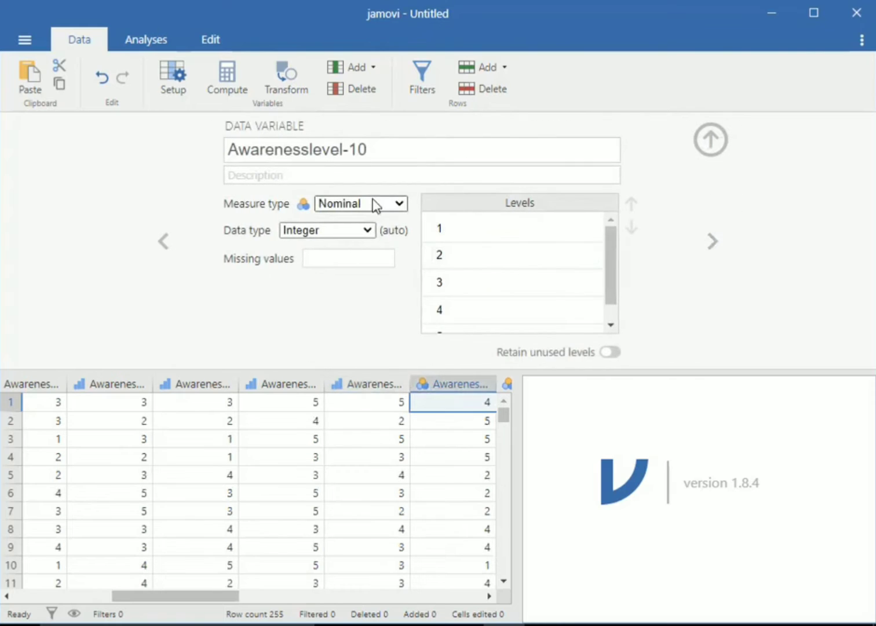
pyautogui.click(400, 204)
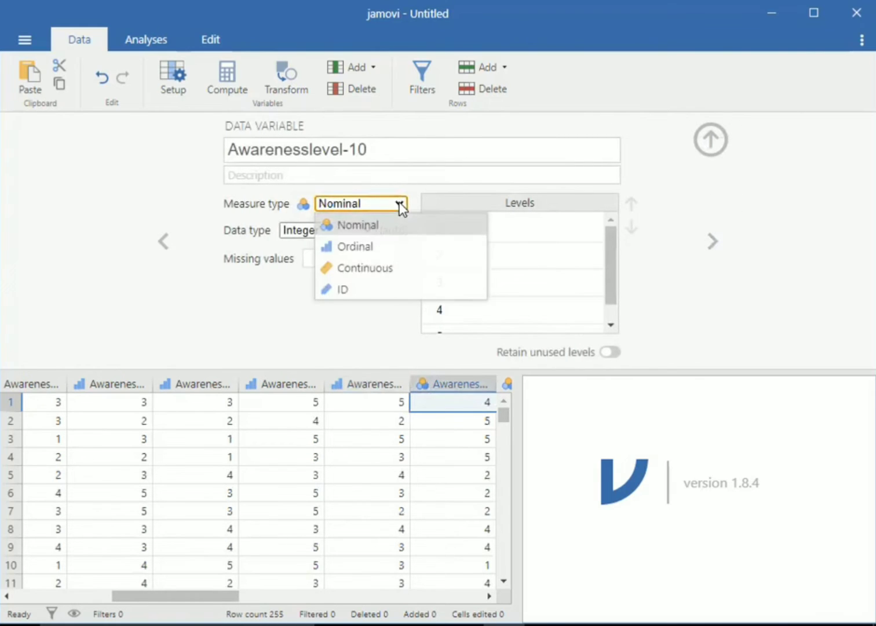
pyautogui.click(372, 250)
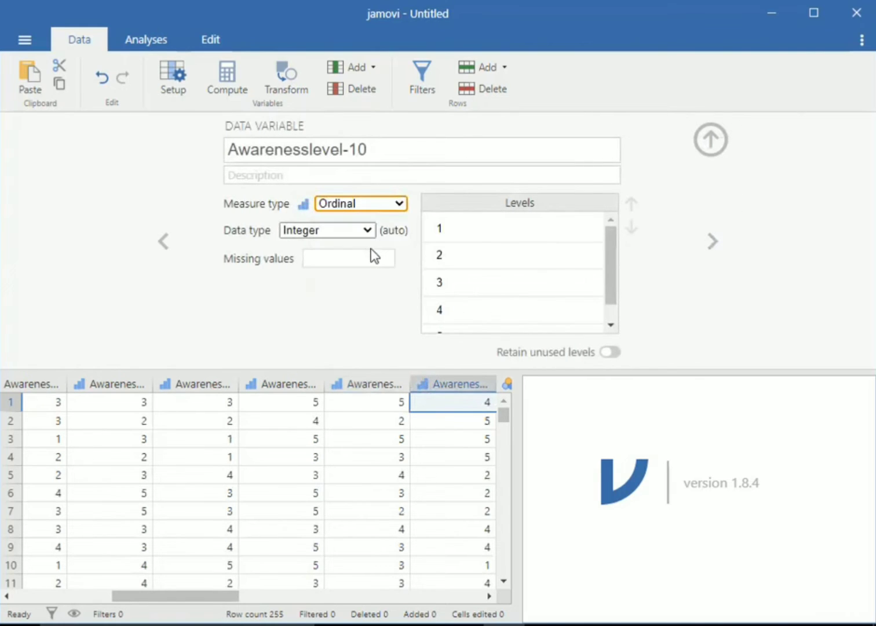
# Step: Check the setup of the Gender, Age and Annual Income variables, and close the variable setup
pyautogui.click(713, 244)
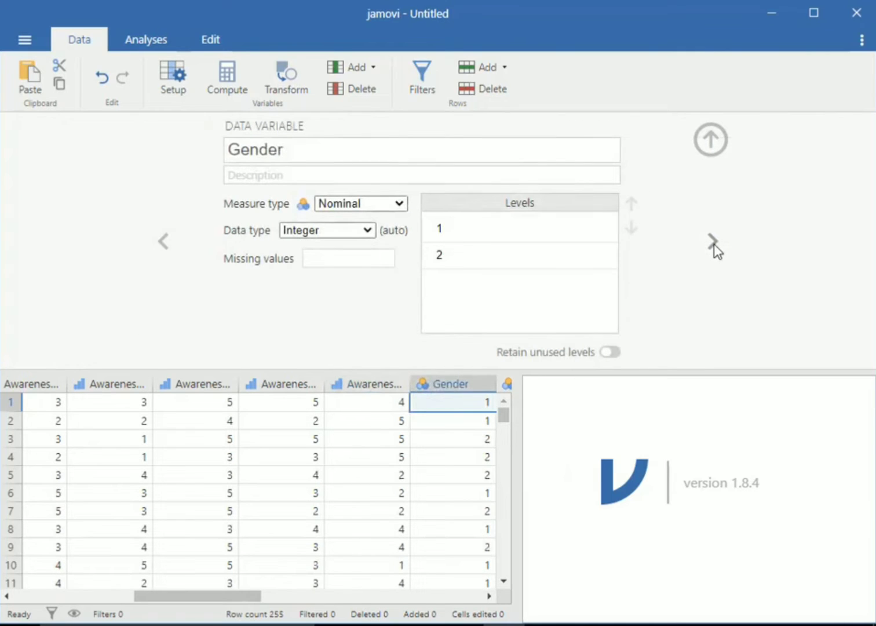
pyautogui.click(714, 246)
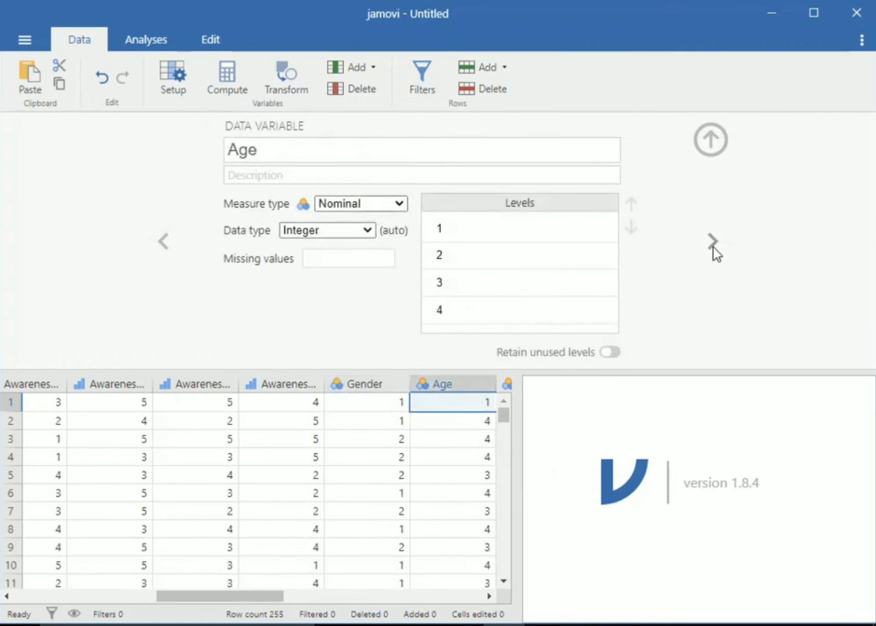
pyautogui.click(714, 246)
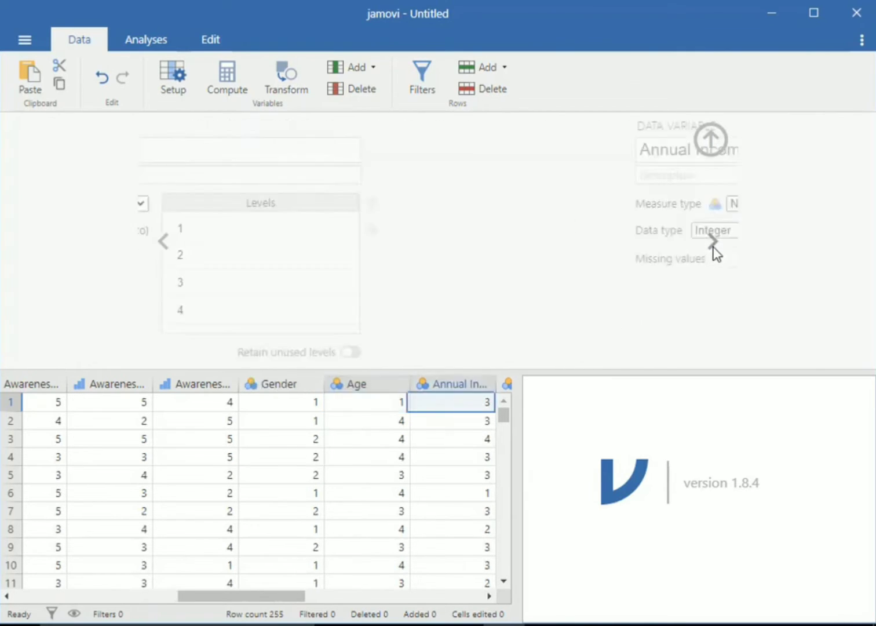
pyautogui.click(710, 141)
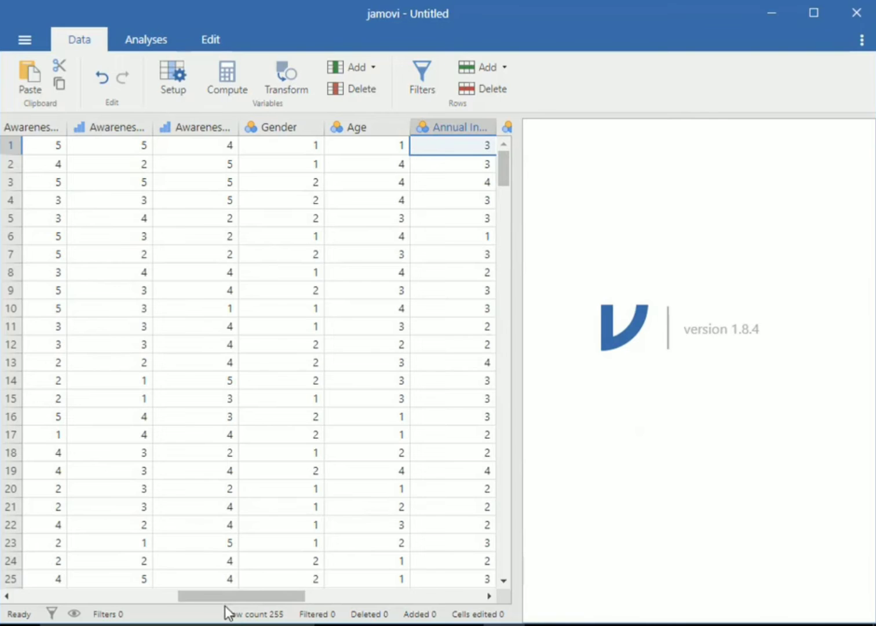
pyautogui.moveTo(176, 601); pyautogui.dragTo(40, 600)
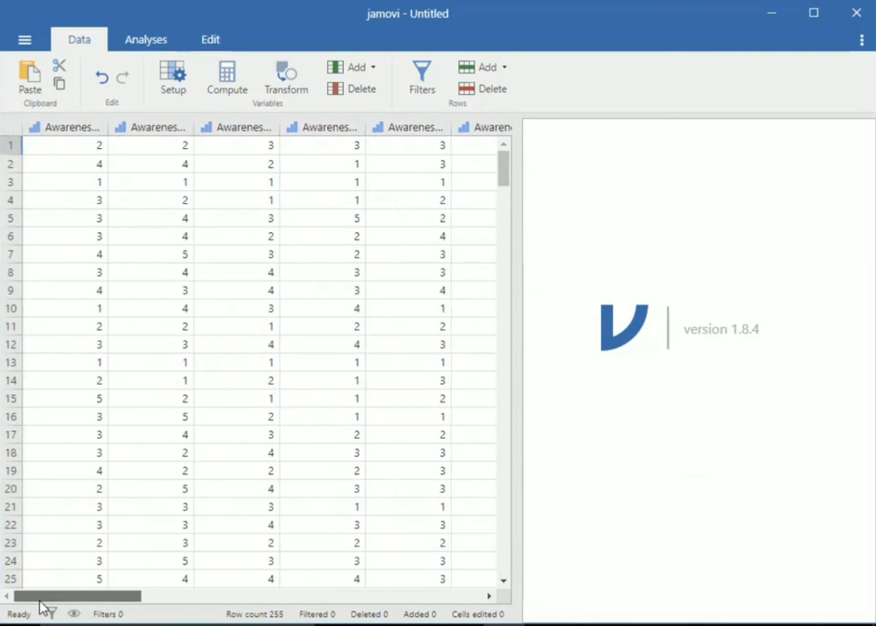
# Step: Start a Reliability Analysis and add Awarenesslevel-1 through Awarenesslevel-10 as its items
pyautogui.click(151, 41)
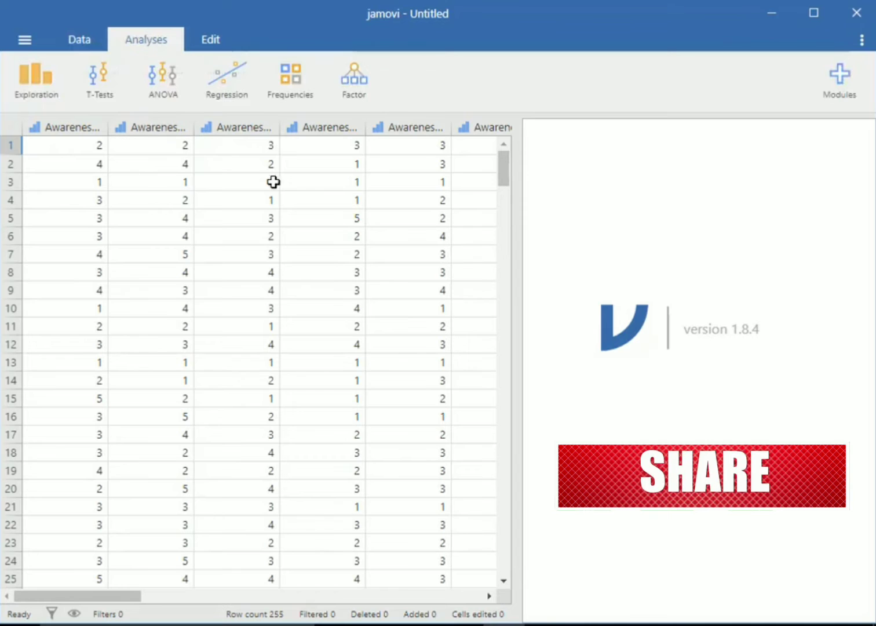
pyautogui.click(353, 77)
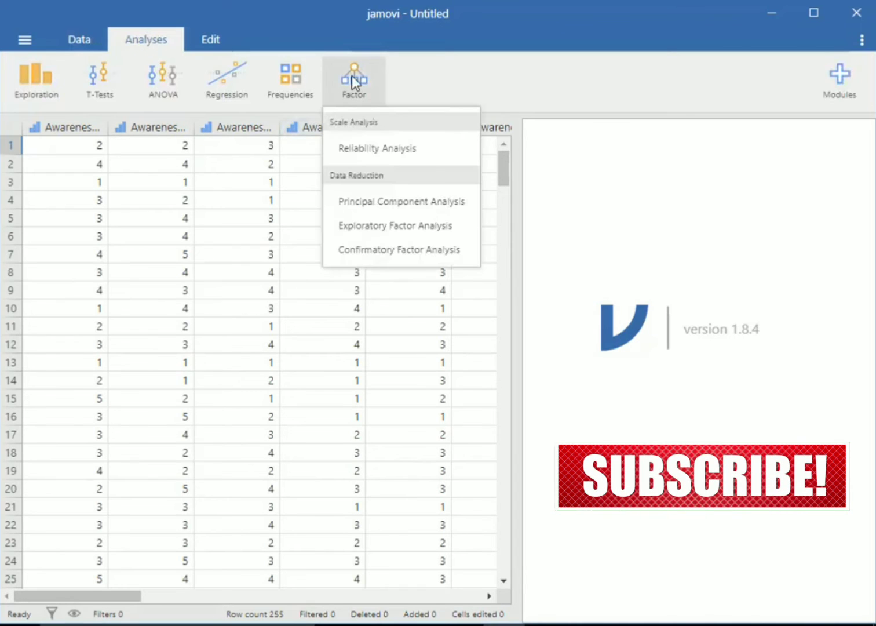
pyautogui.click(384, 151)
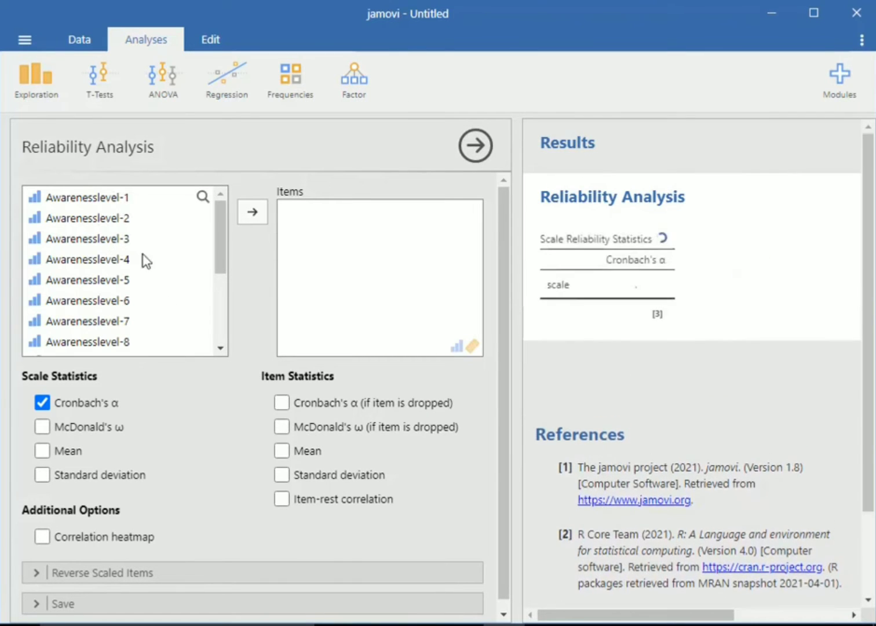
pyautogui.moveTo(221, 229)
pyautogui.mouseDown()
pyautogui.moveTo(220, 269)
pyautogui.moveTo(216, 216)
pyautogui.mouseUp()
pyautogui.click(114, 198)
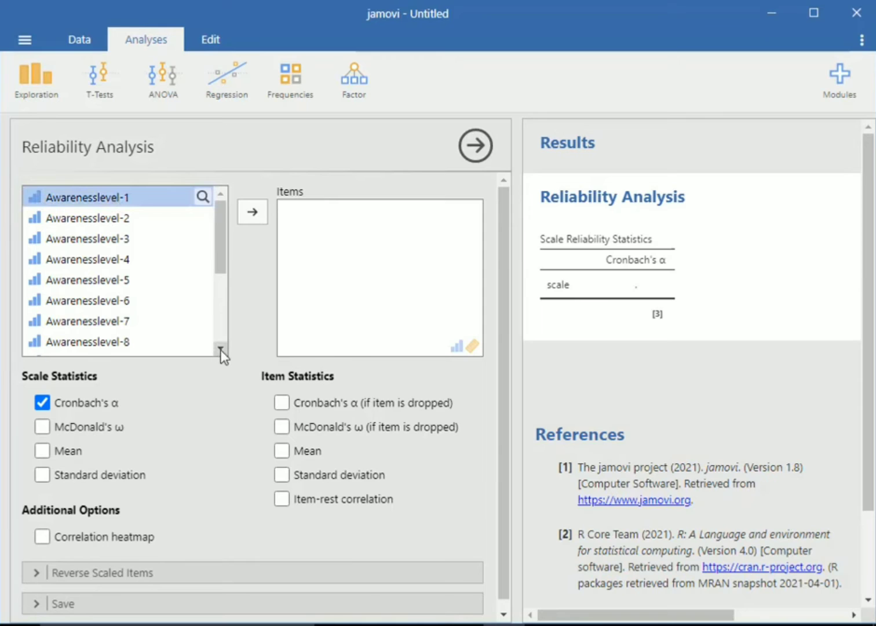
pyautogui.scroll(-1, 222, 349)
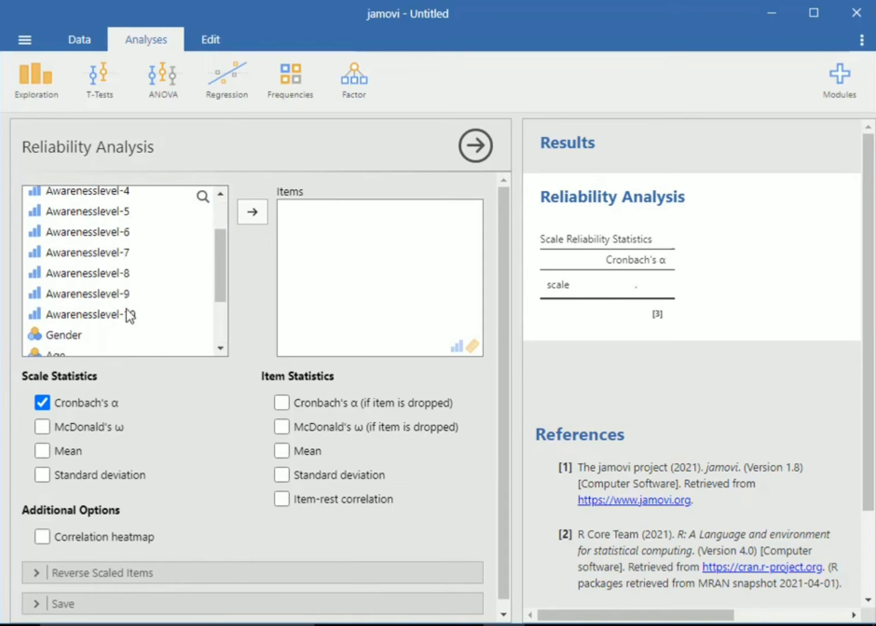
pyautogui.keyDown('ctrl'); pyautogui.click(126, 312); pyautogui.keyUp('ctrl')
pyautogui.scroll(2, 145, 286)
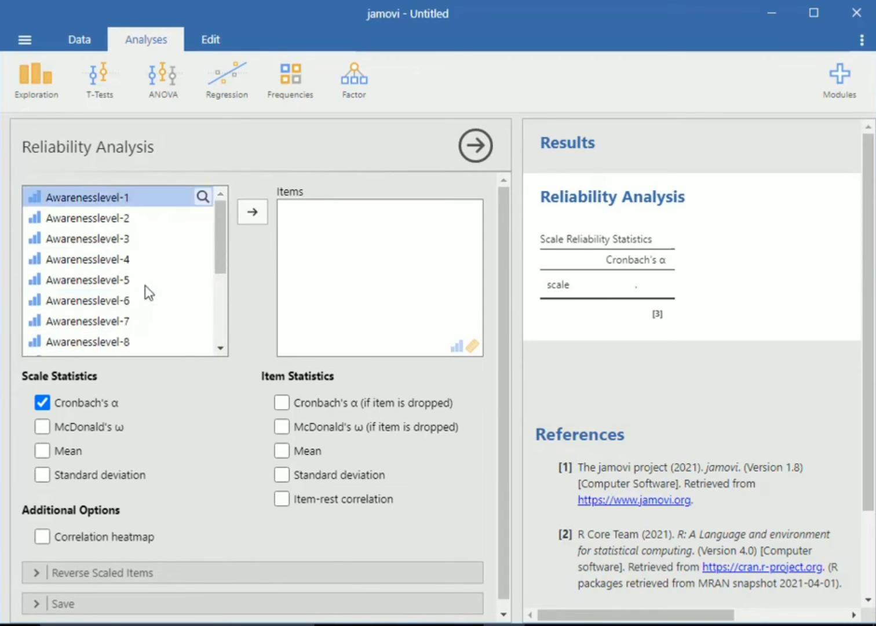
pyautogui.keyDown('ctrl'); pyautogui.click(102, 218); pyautogui.keyUp('ctrl')
pyautogui.click(252, 213)
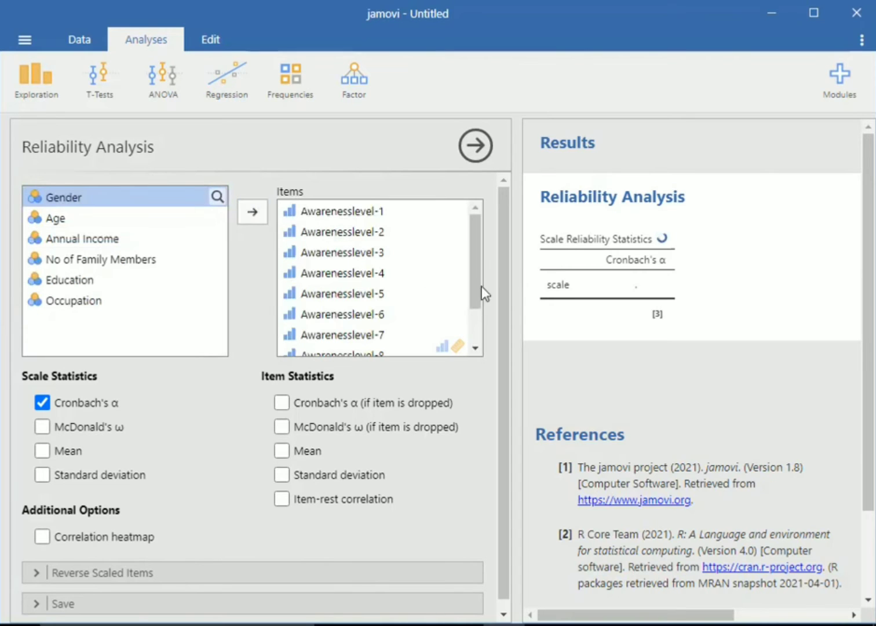
pyautogui.moveTo(475, 224); pyautogui.dragTo(472, 278)
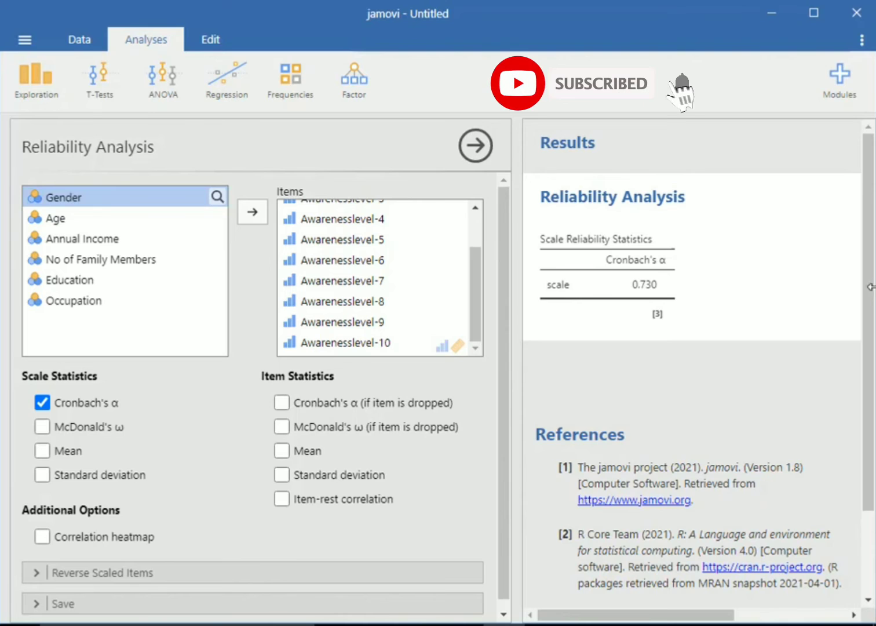
# Step: Enable the item statistic Cronbach's α (if item is dropped) and remove Awarenesslevel-10 from the analysis items
pyautogui.click(281, 403)
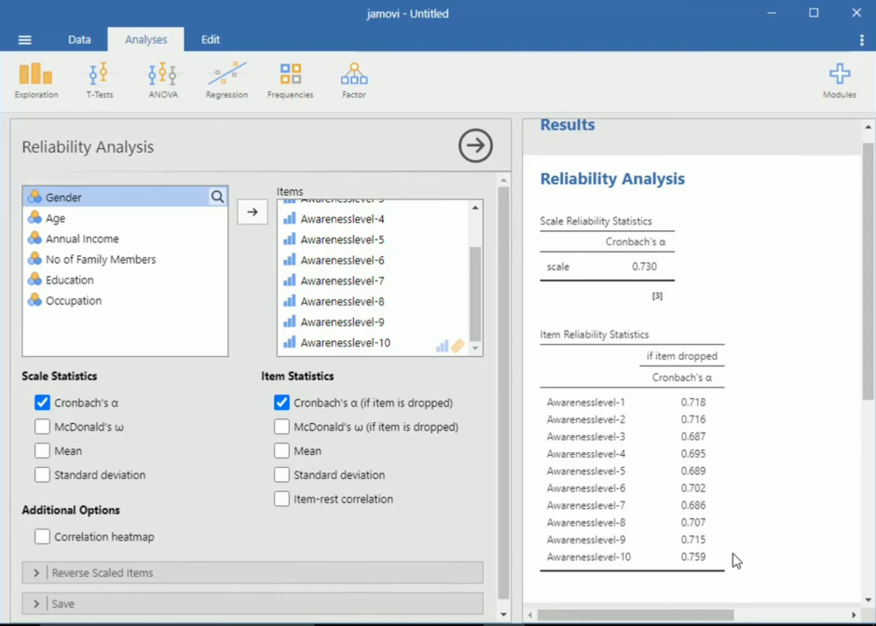
pyautogui.click(367, 343)
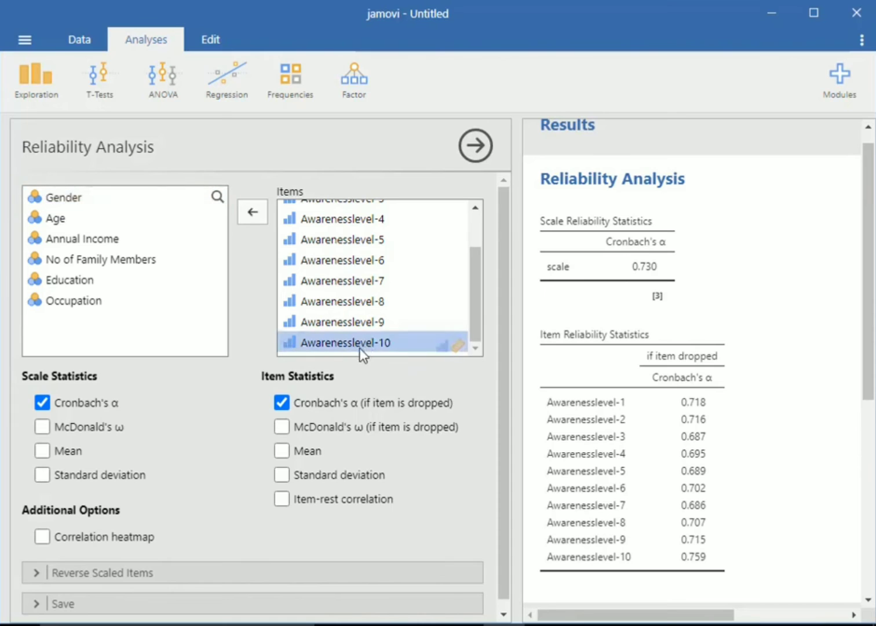
pyautogui.click(249, 212)
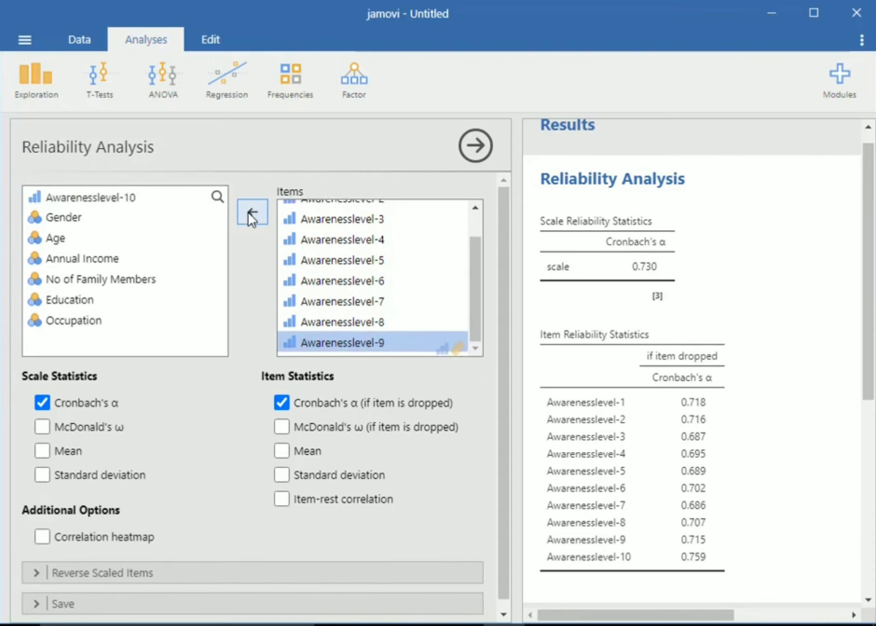